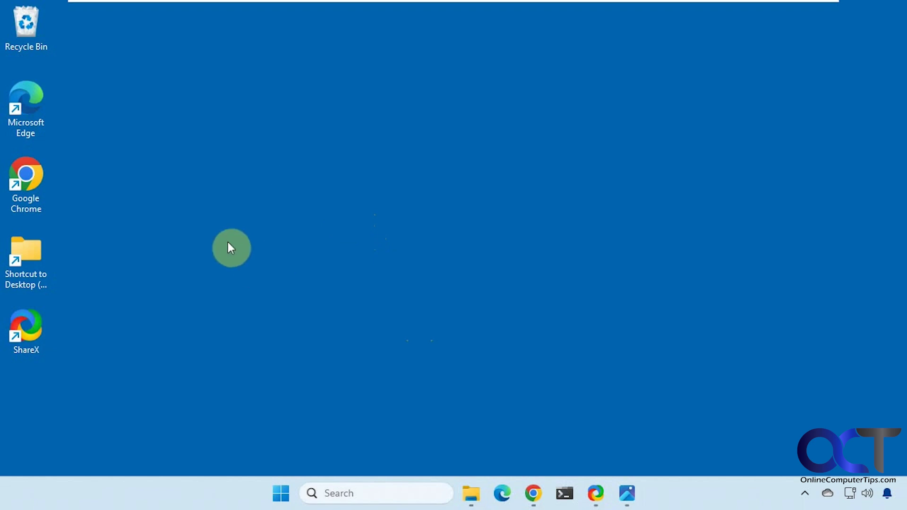
- Open the ShareX 16.1 main window from its taskbar icon
left_click(594, 492)
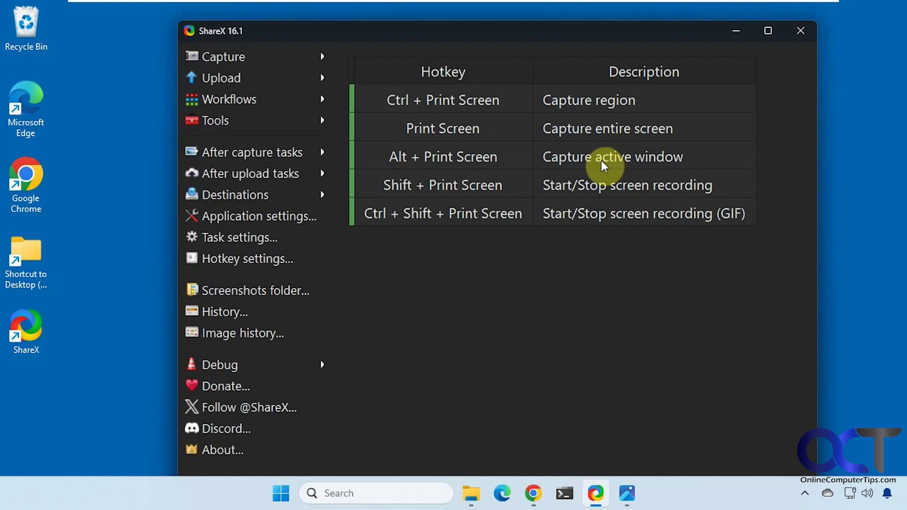
mouse_move(297, 61)
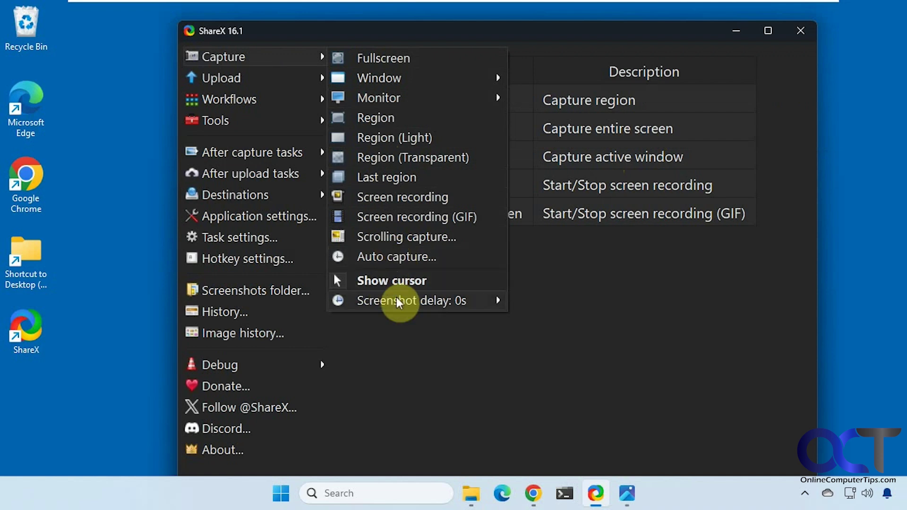
mouse_move(399, 302)
left_click(254, 88)
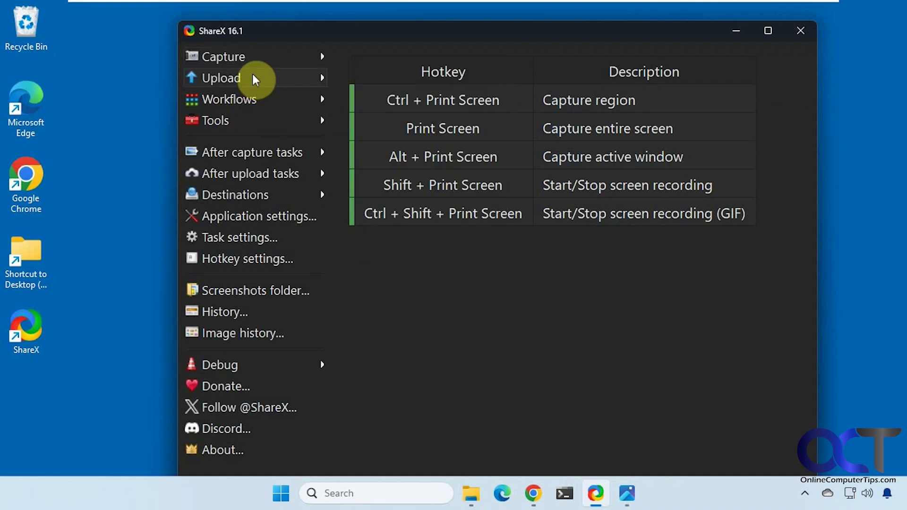
left_click(257, 78)
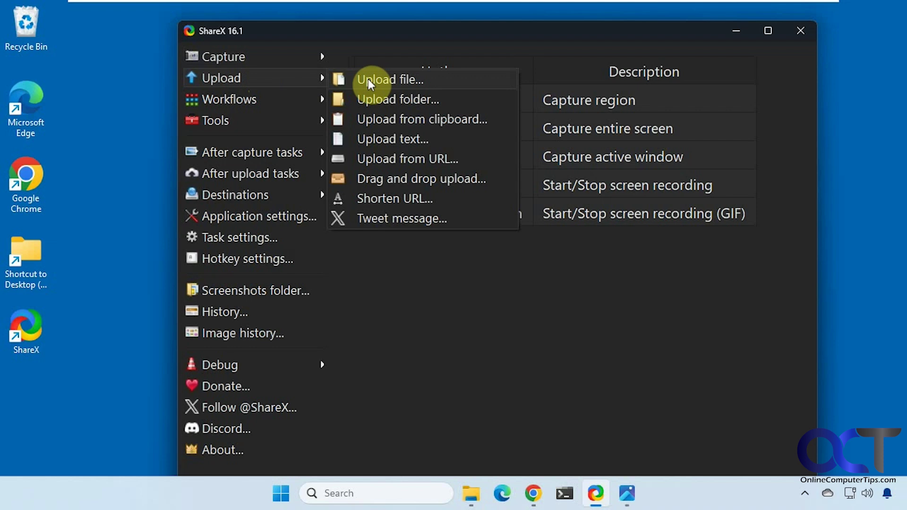
mouse_move(272, 195)
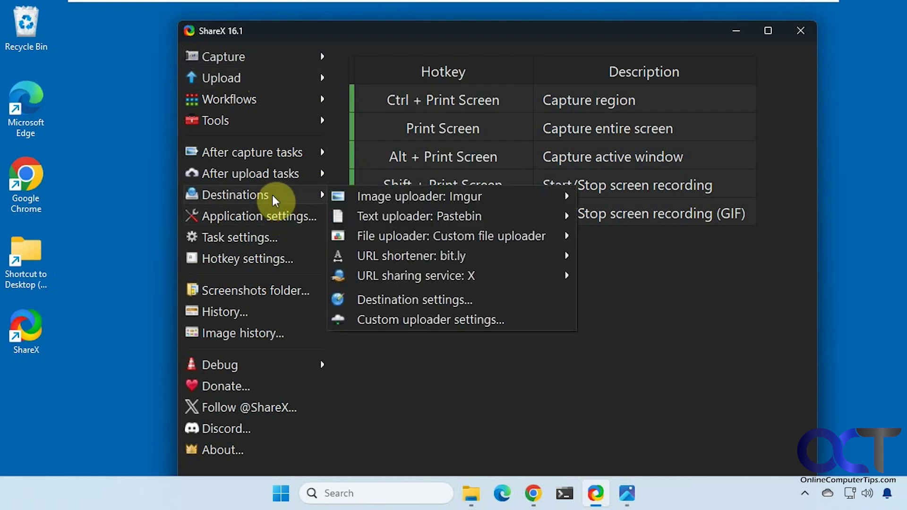
mouse_move(371, 196)
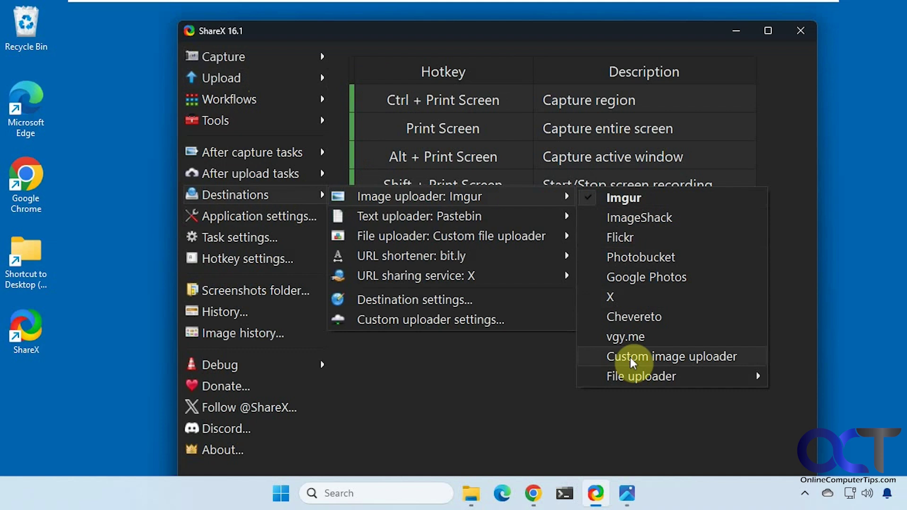
mouse_move(494, 218)
mouse_move(467, 241)
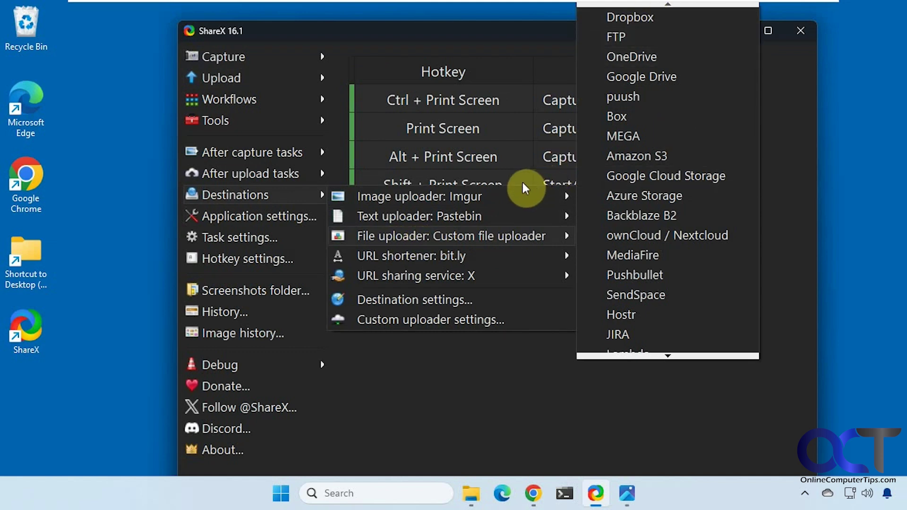
left_click(444, 299)
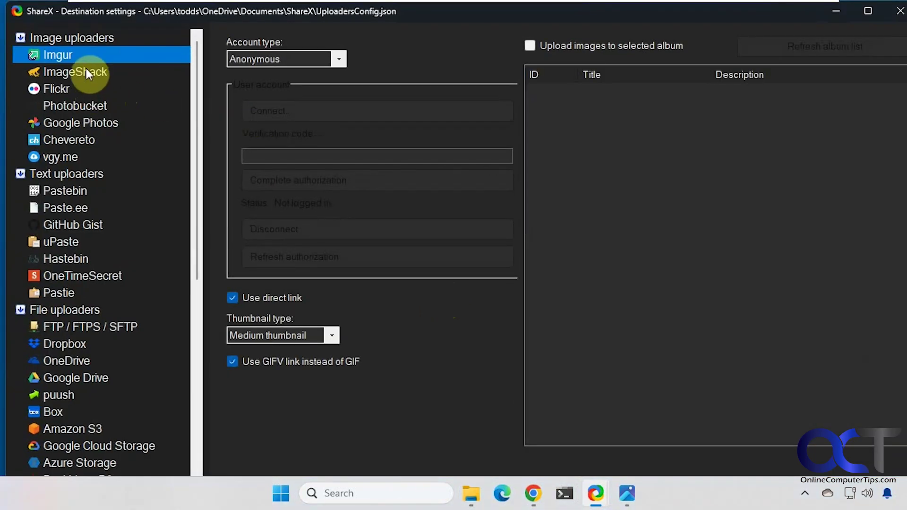
- Sample the Chrome icon's red with the Screen color picker, copying hex e53e31
left_click(901, 11)
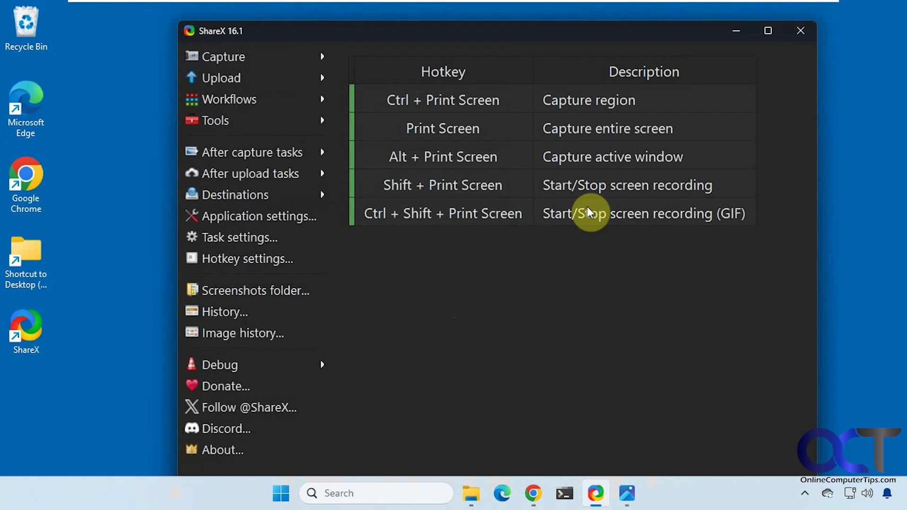
left_click(276, 96)
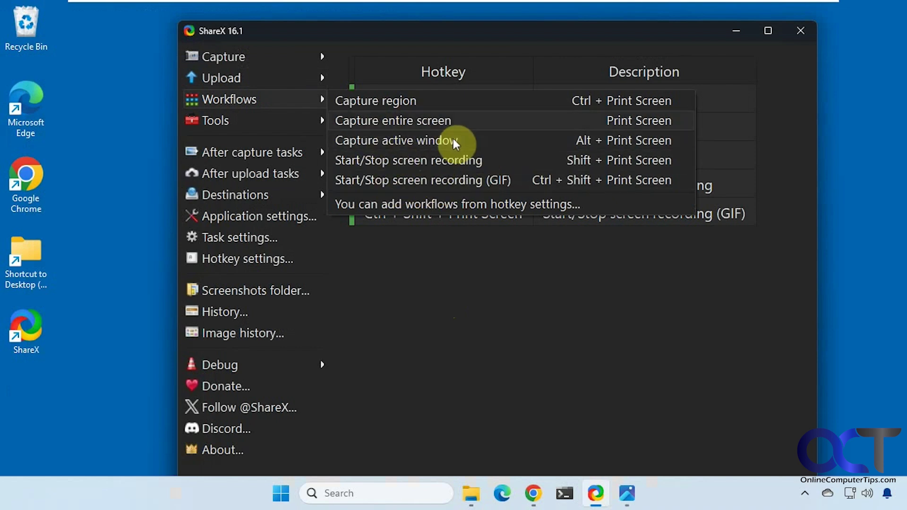
mouse_move(301, 120)
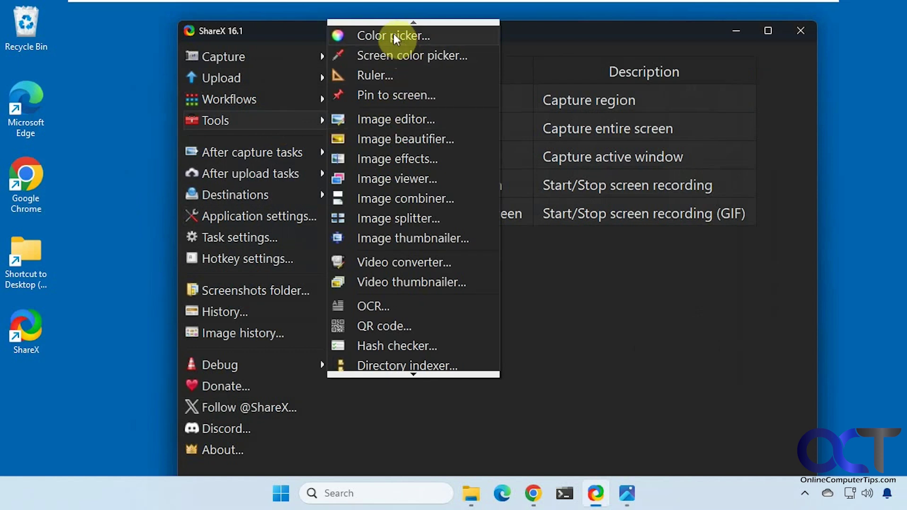
left_click(390, 55)
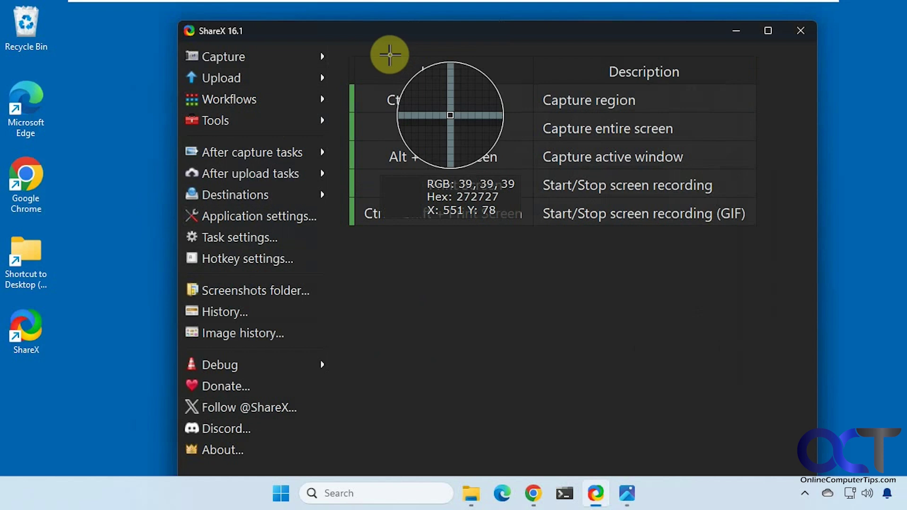
left_click(21, 162)
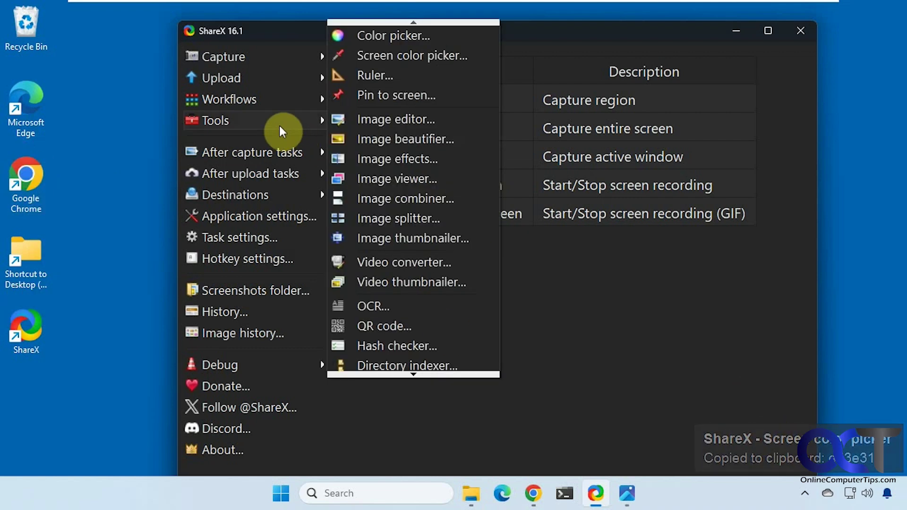
left_click(372, 78)
left_click_drag(94, 111, 481, 126)
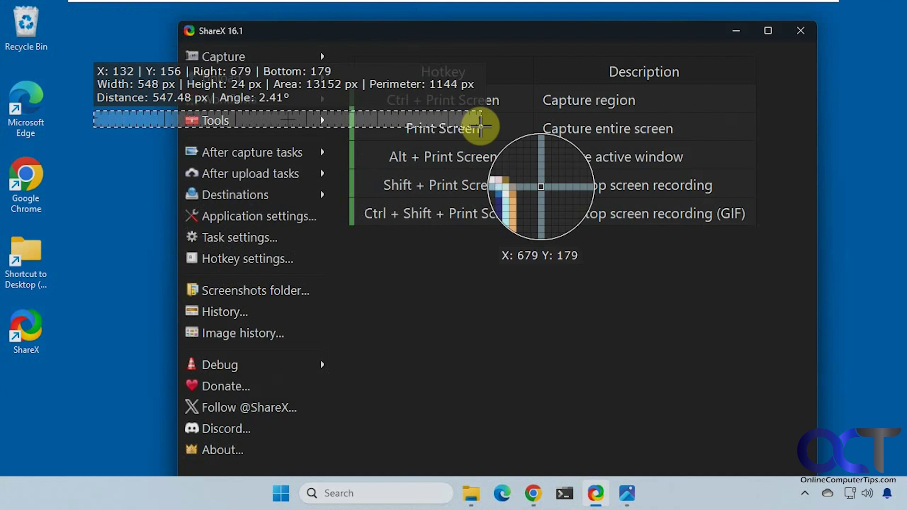
left_click_drag(481, 127, 482, 128)
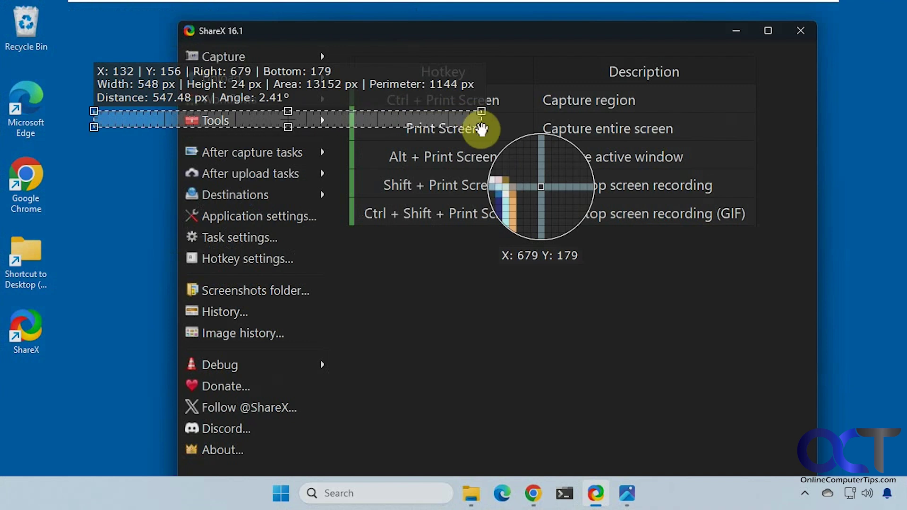
key("Escape")
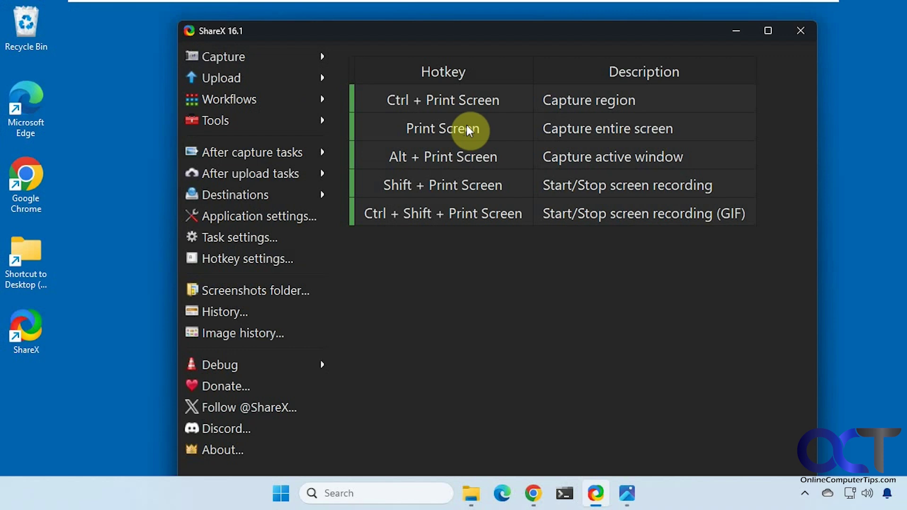
left_click(318, 119)
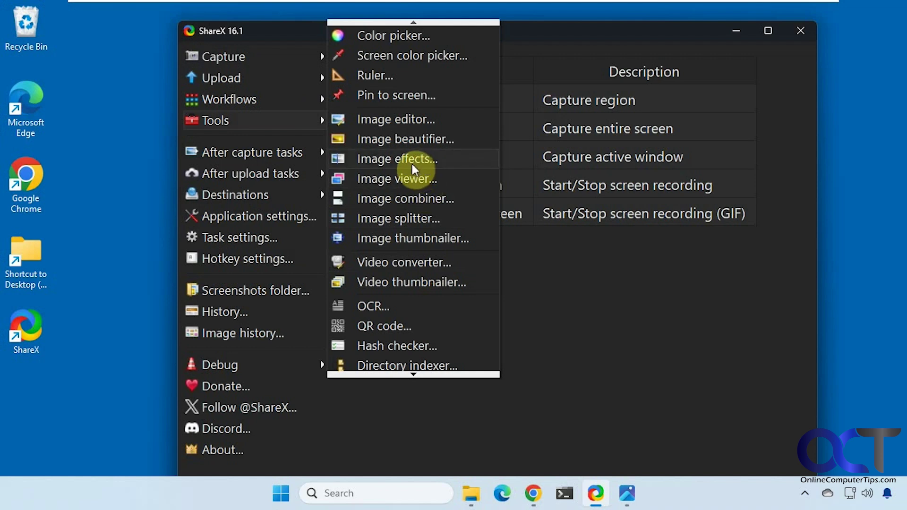
left_click(393, 118)
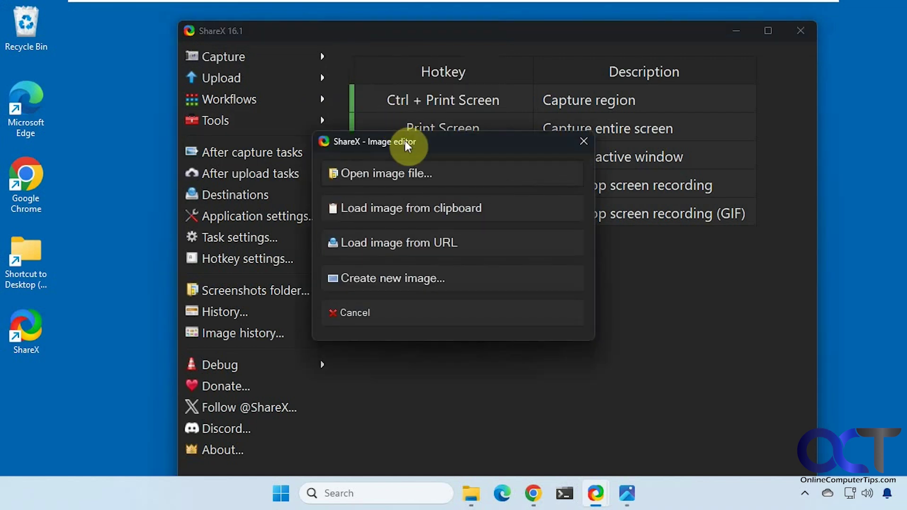
left_click(401, 172)
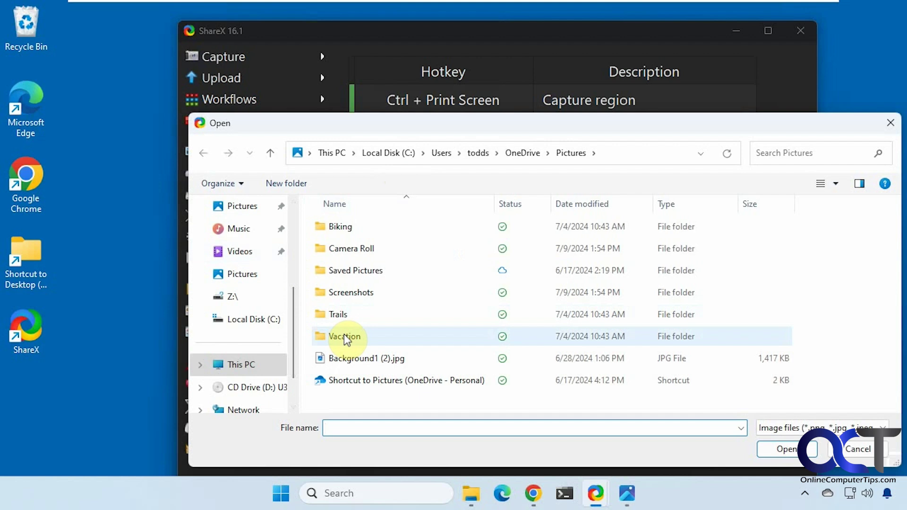
double_click(356, 358)
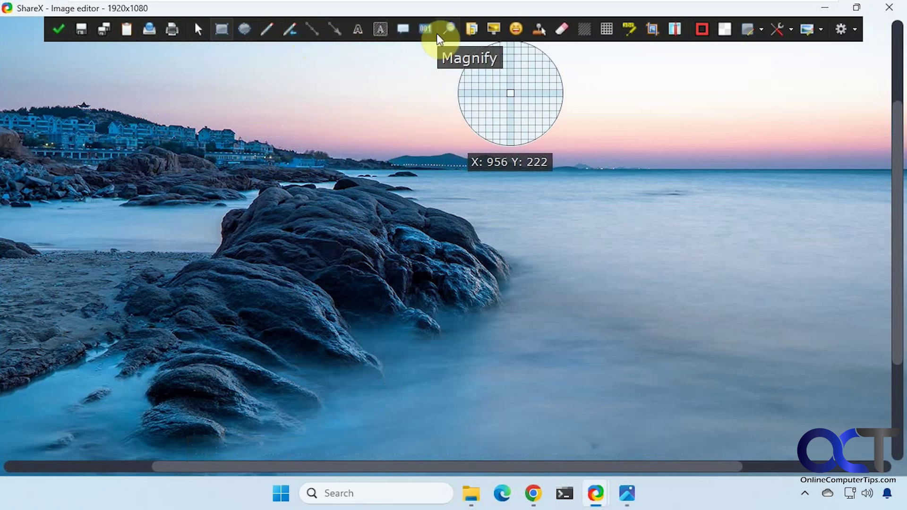
left_click(821, 31)
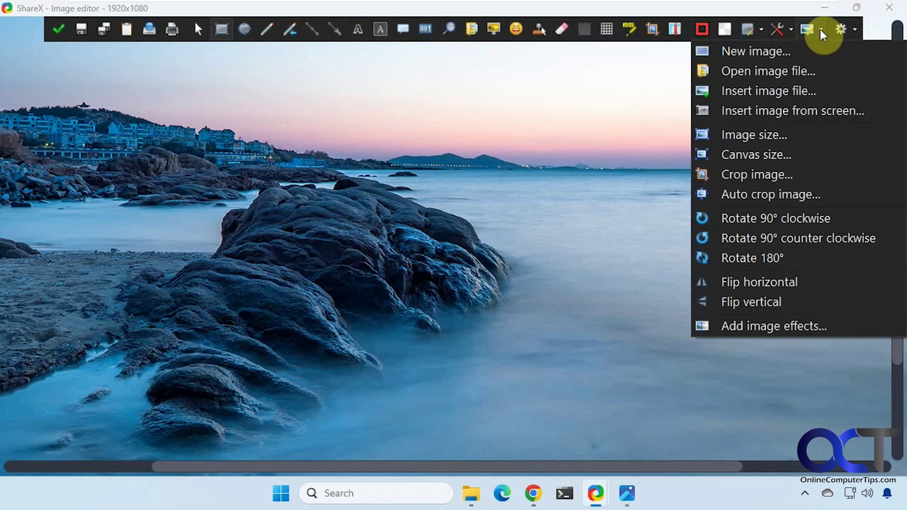
left_click(849, 29)
left_click(853, 31)
key("Escape")
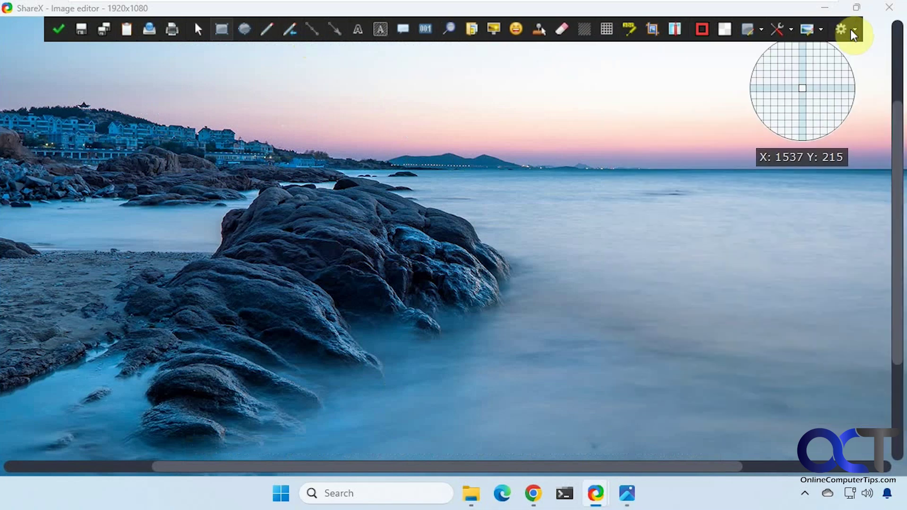
key("Escape")
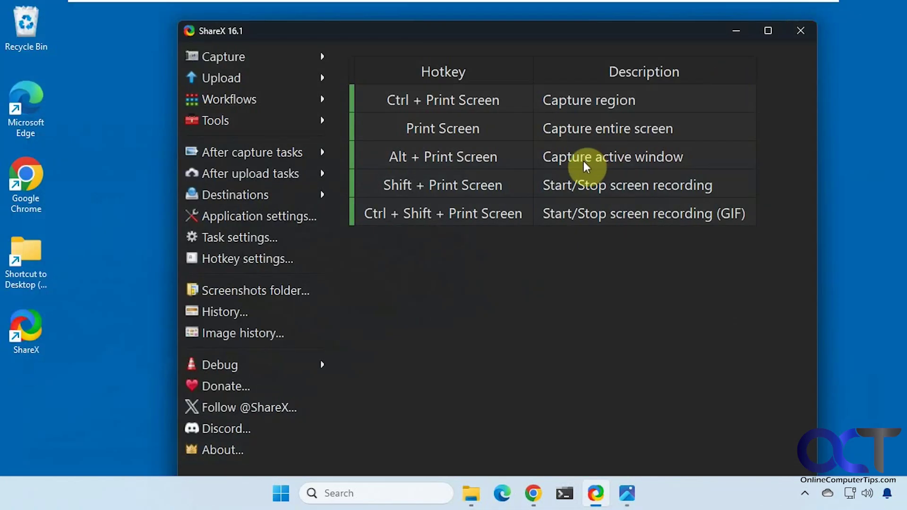
left_click(261, 152)
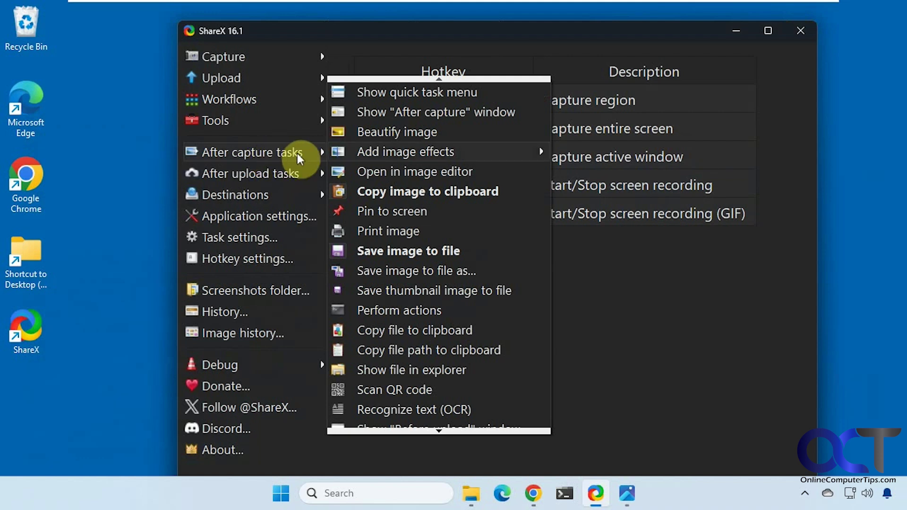
left_click(383, 251)
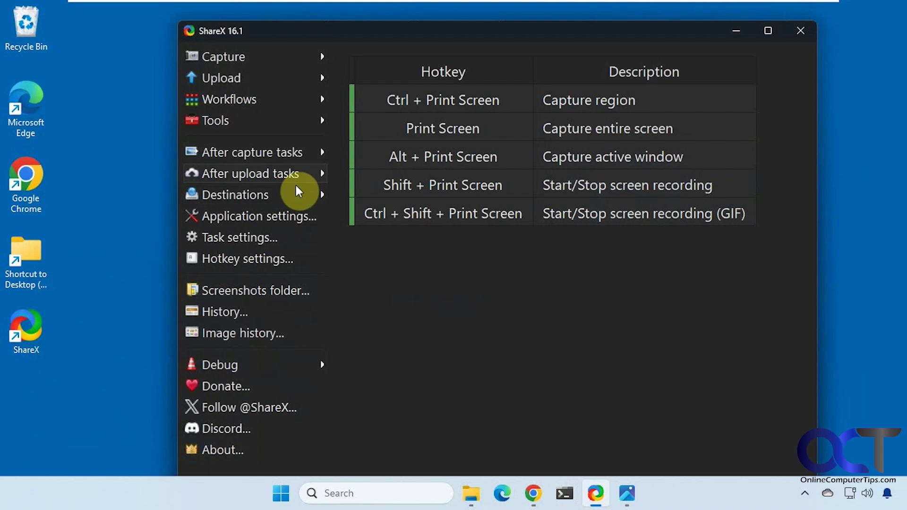
mouse_move(288, 173)
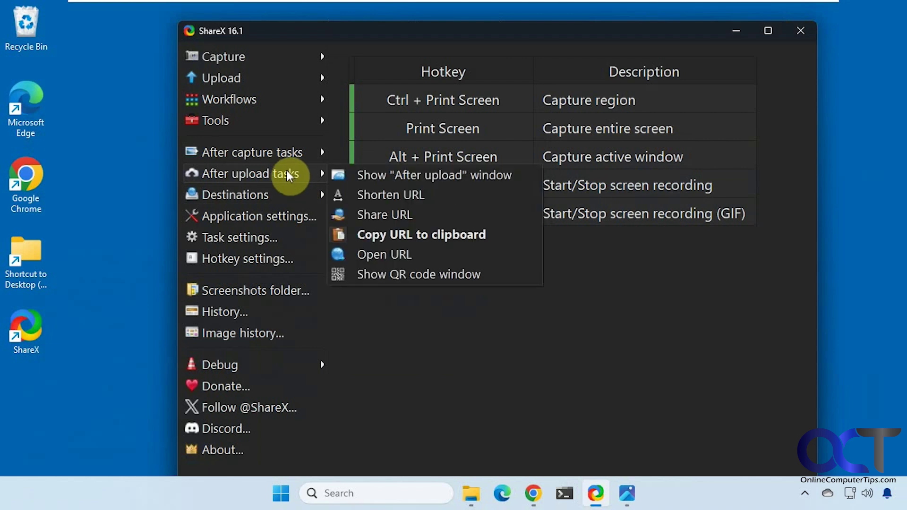
left_click(376, 175)
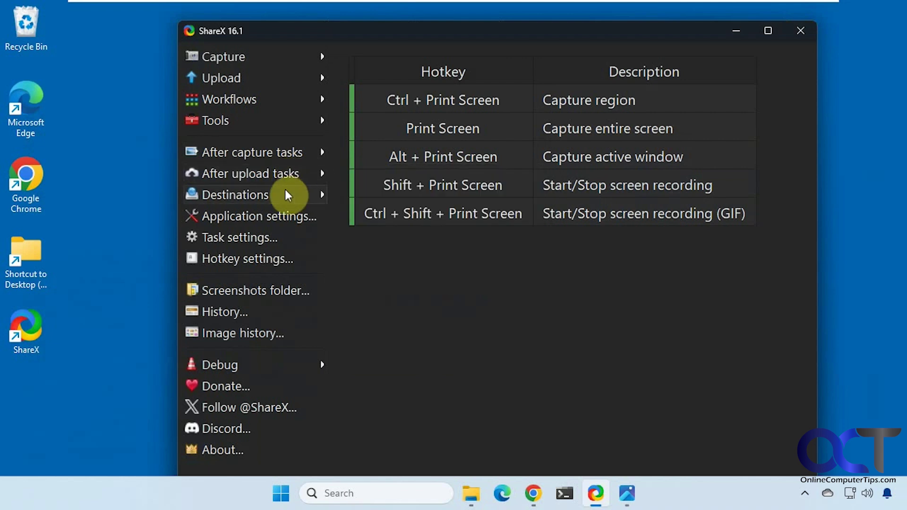
left_click(279, 212)
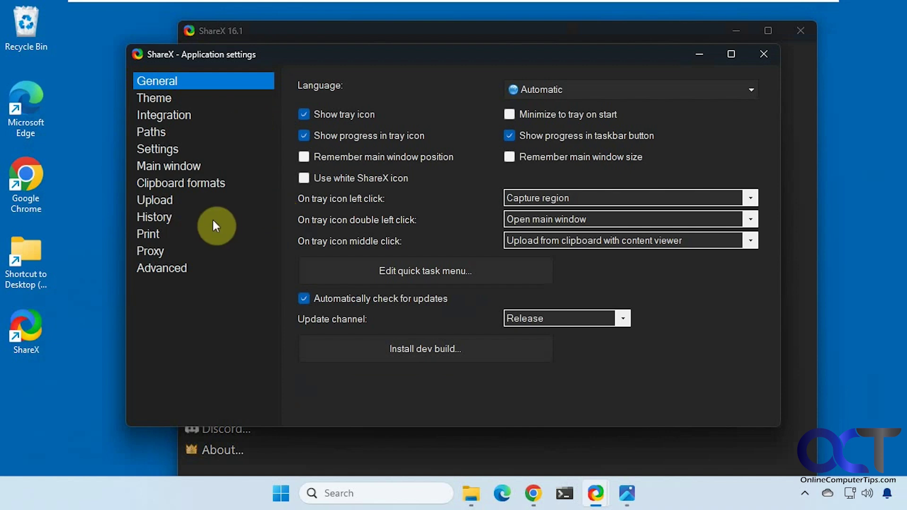
left_click(762, 54)
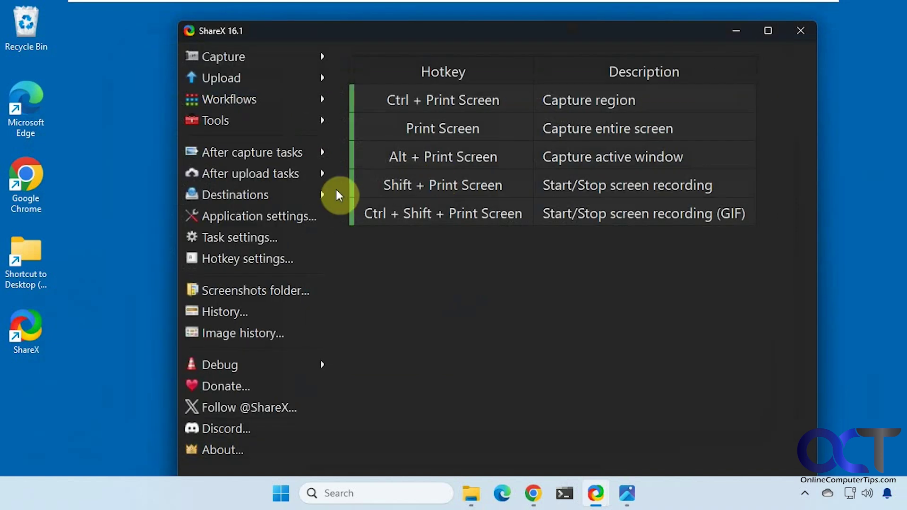
- Check the hotkey settings, e.g. Ctrl + Shift + Print Screen for GIF recording
left_click(266, 259)
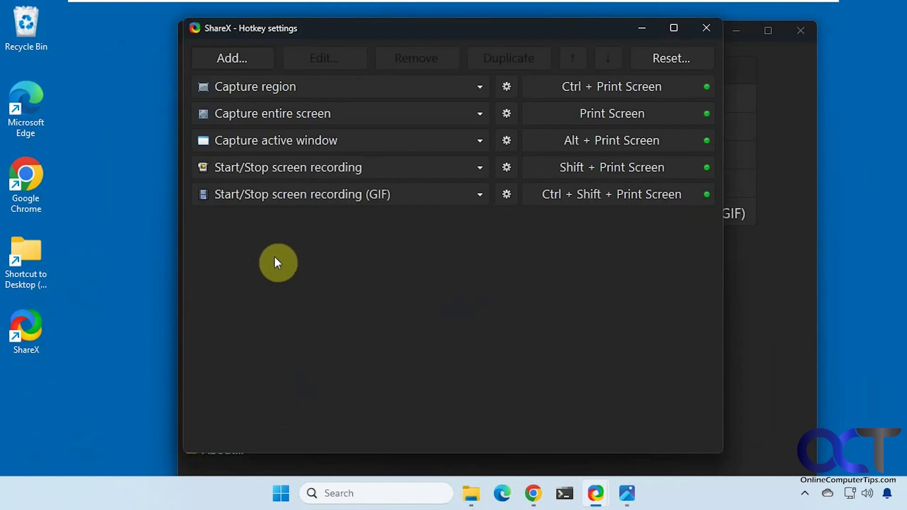
left_click(705, 29)
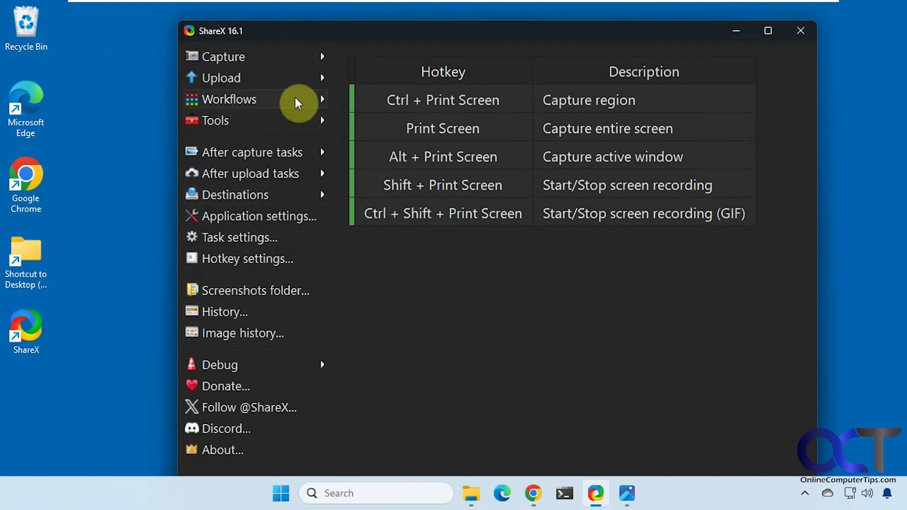
- Capture a 325 × 286 region around the boat in Boat trip.jpg with Ctrl+Print Screen
left_click(626, 494)
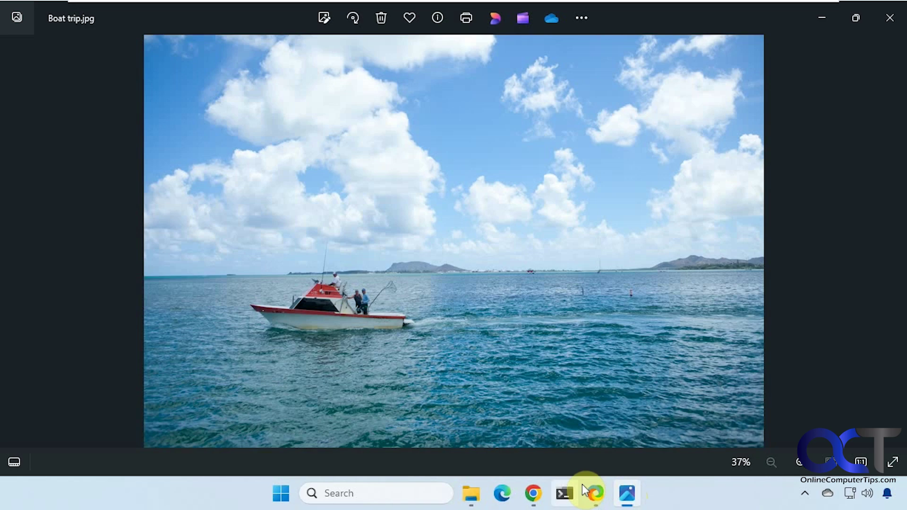
left_click(596, 495)
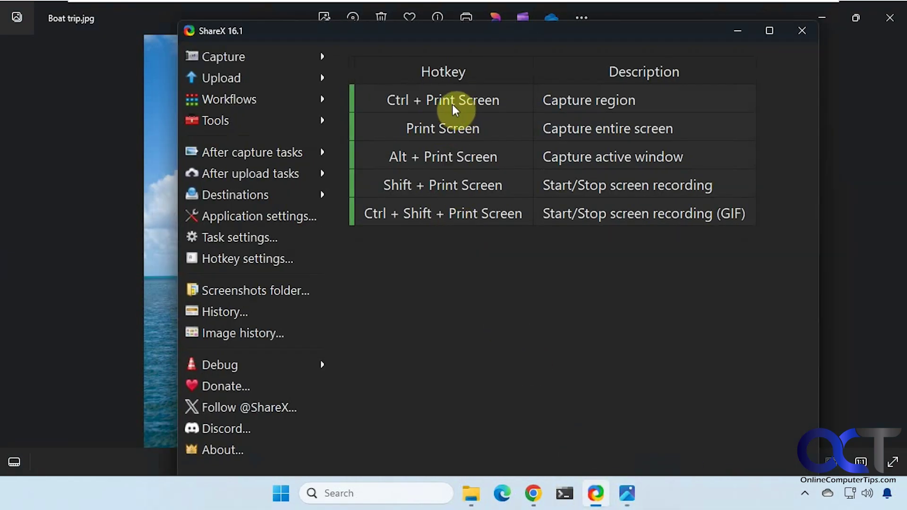
left_click(739, 31)
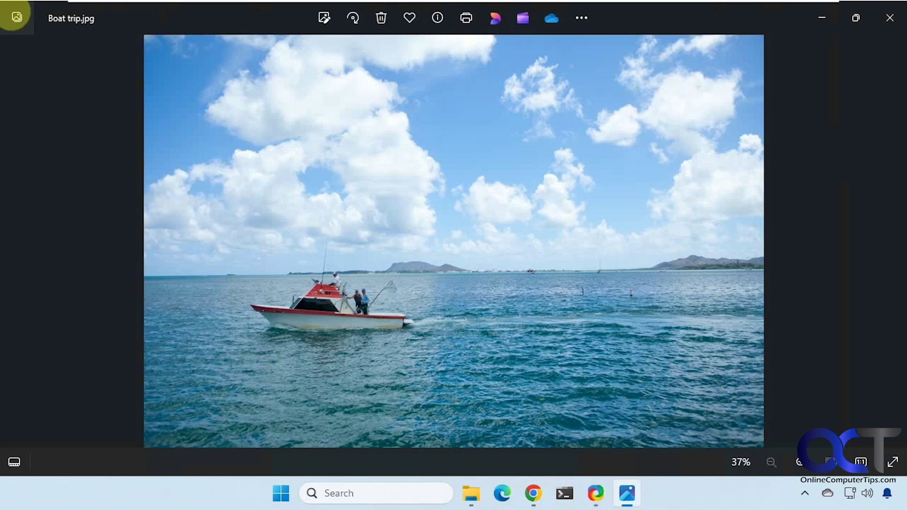
key("ctrl+Print")
left_click_drag(222, 177, 462, 373)
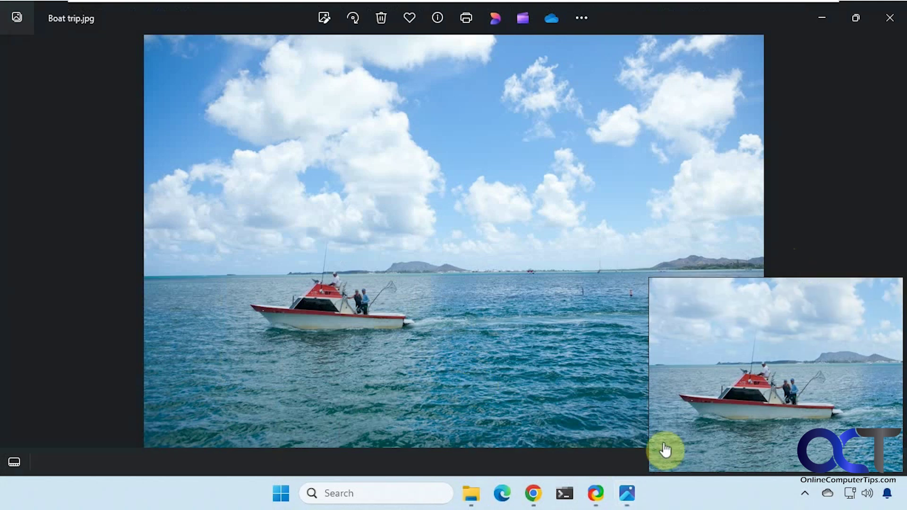
- Show ShareX and inspect the right-click actions for the B1TZy4sWVP.png capture
left_click(595, 493)
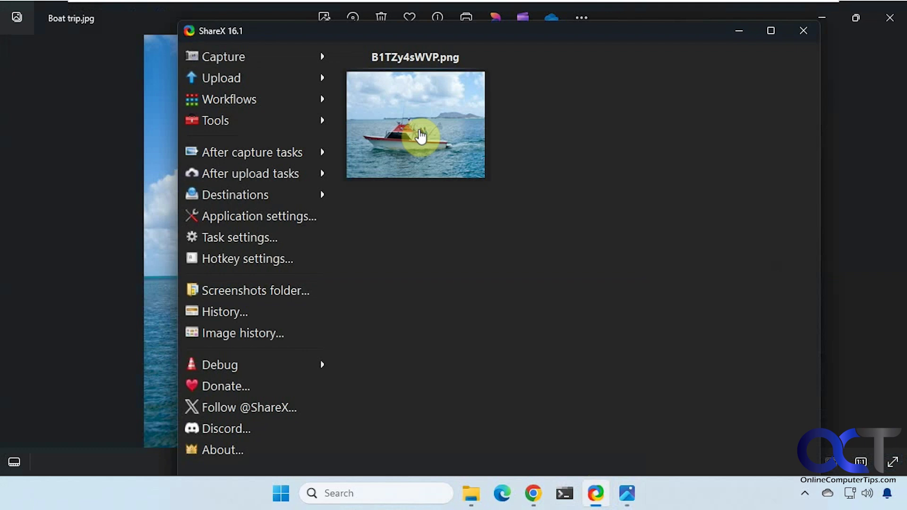
right_click(427, 140)
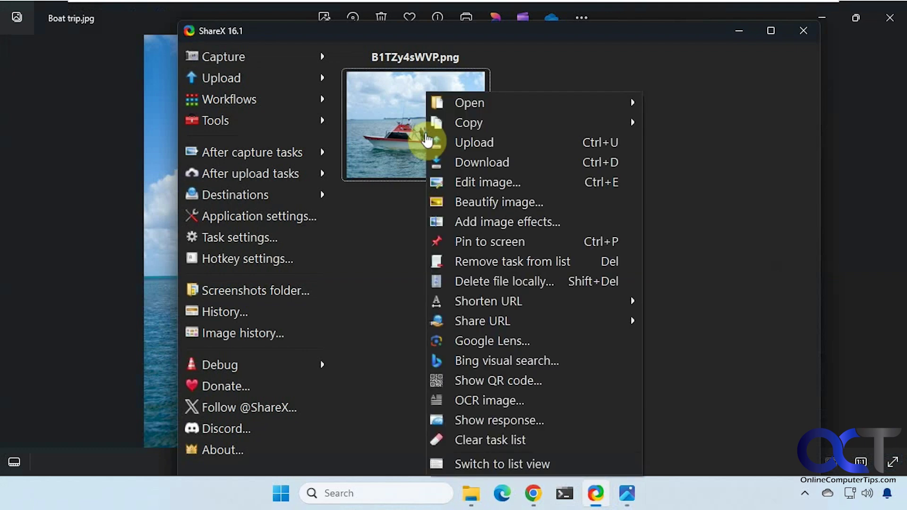
mouse_move(439, 104)
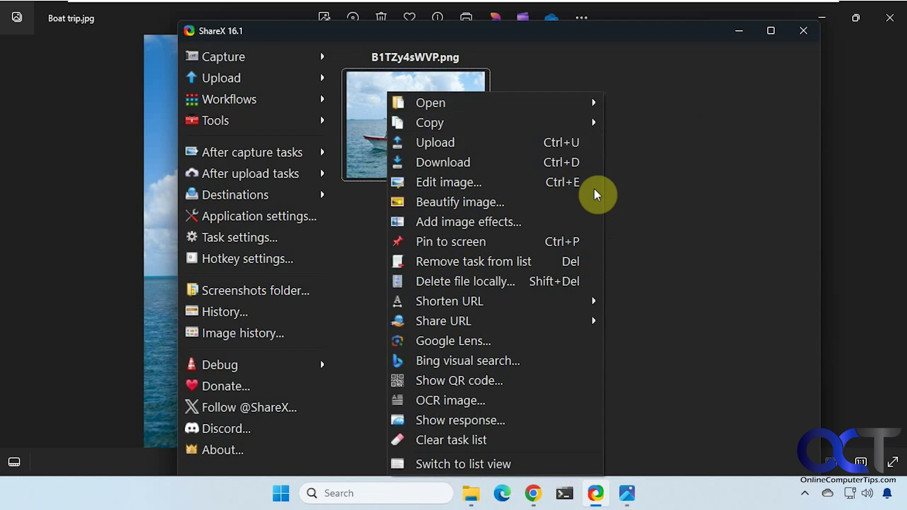
mouse_move(500, 122)
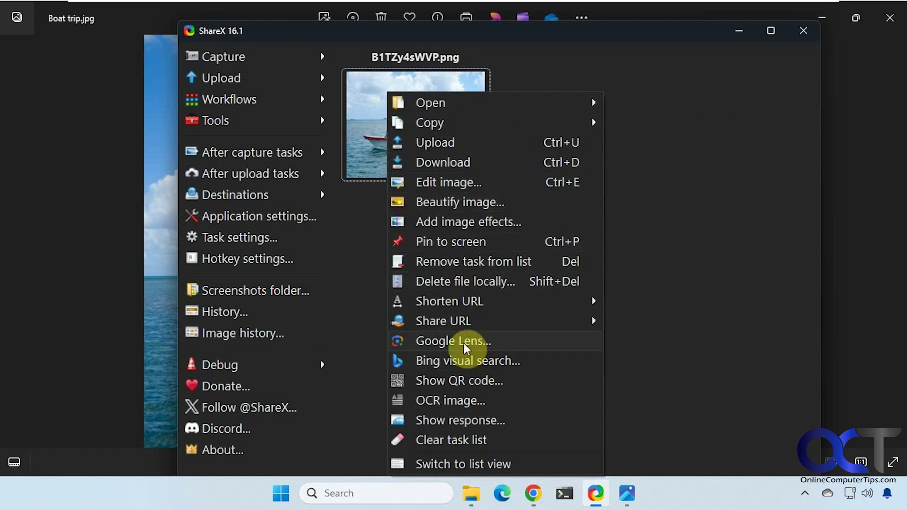
left_click(373, 228)
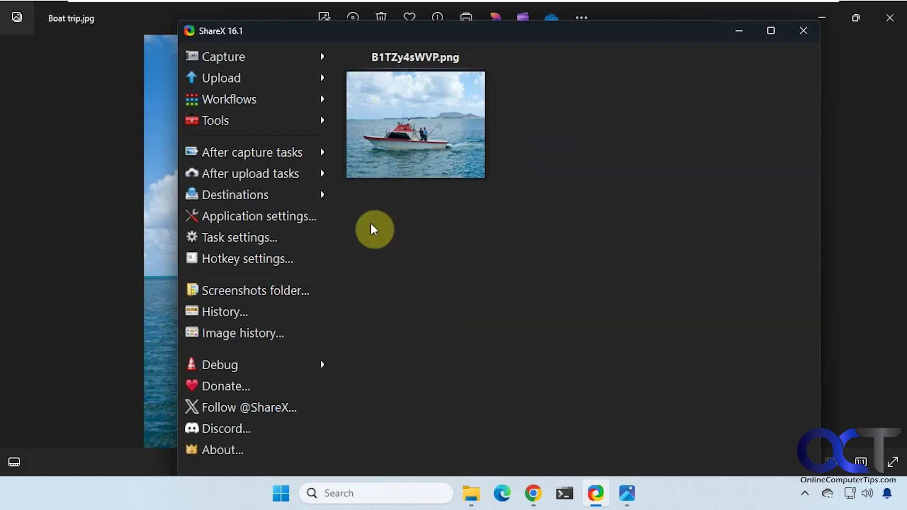
- View B1TZy4sWVP.png at full size (358 x 274), then close the viewer
left_click(392, 143)
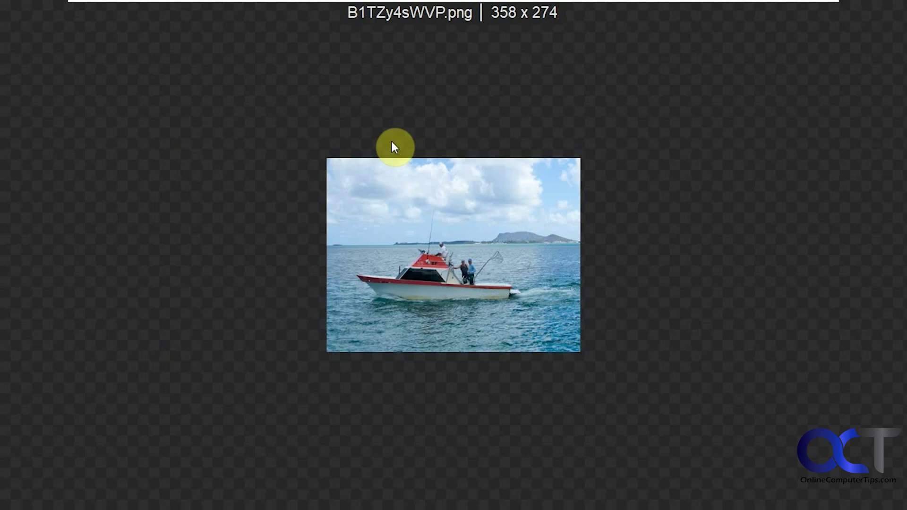
left_click(393, 142)
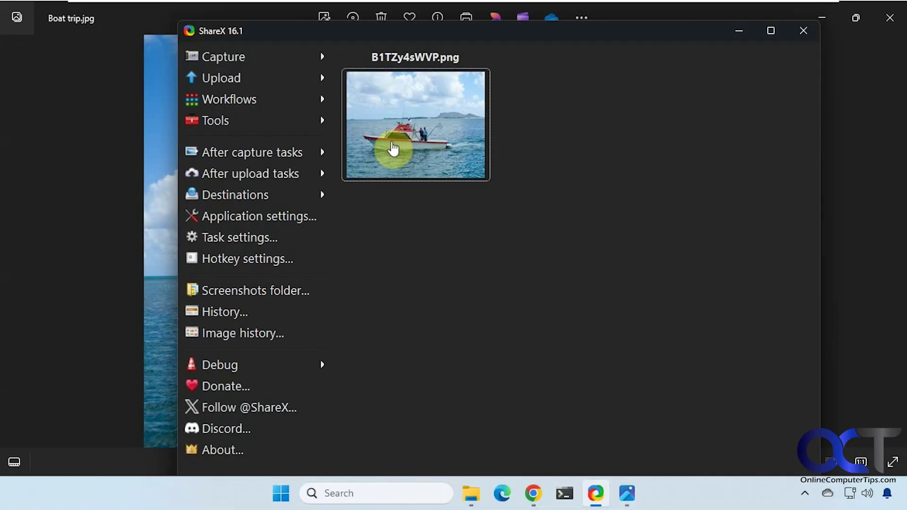
left_click(281, 99)
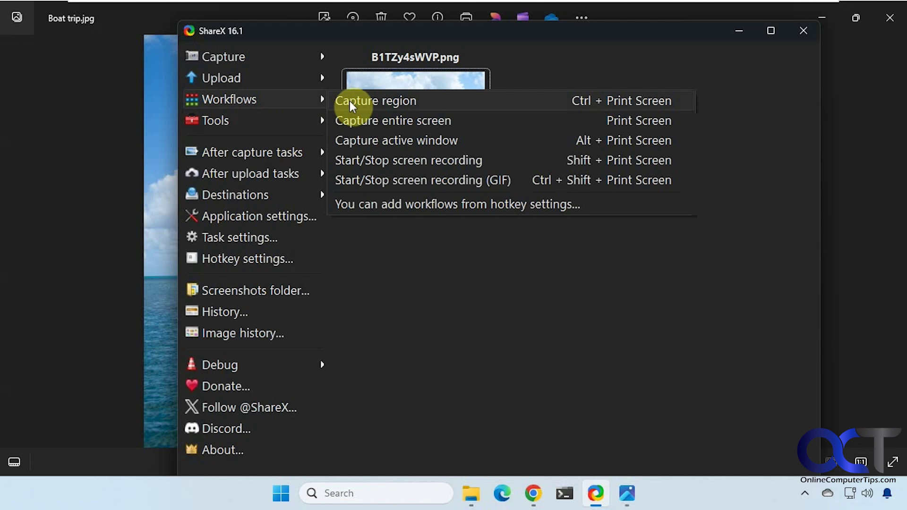
- Record a screen region while opening and closing the Vacation folder and PowerShell, then stop
left_click(403, 160)
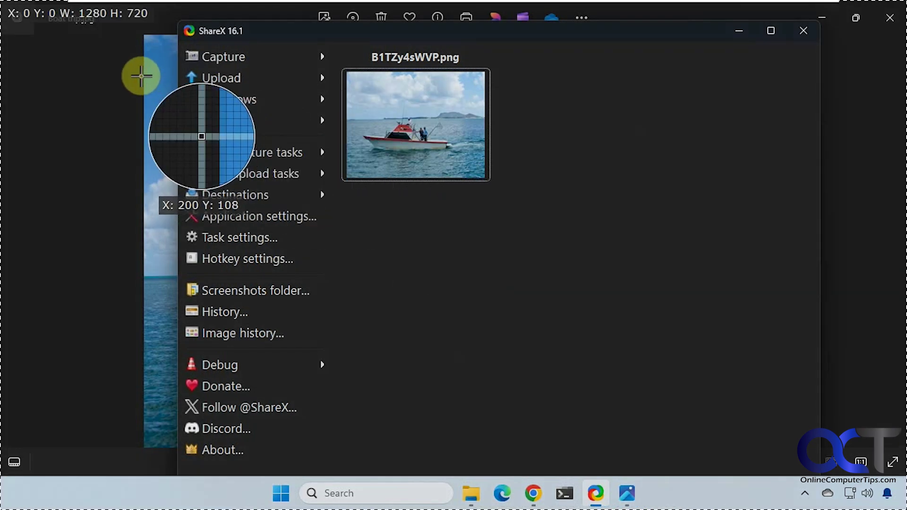
left_click_drag(144, 75, 523, 328)
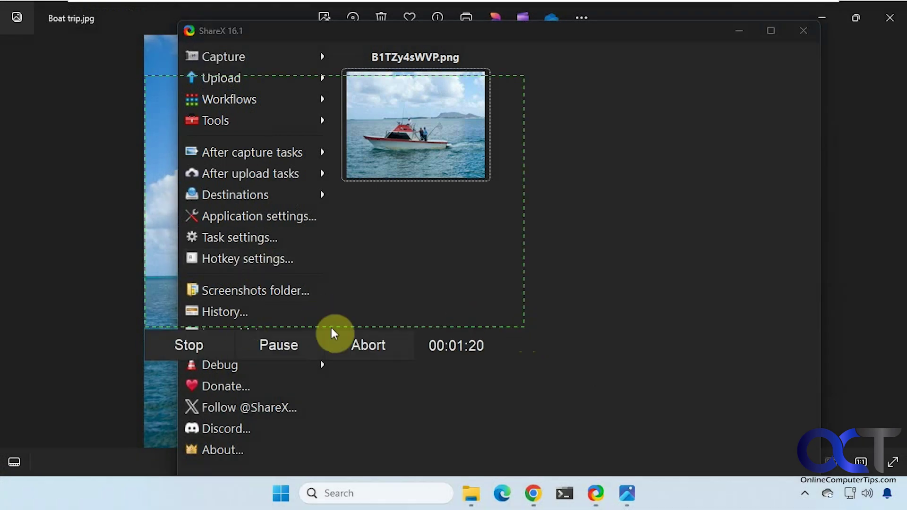
left_click(481, 490)
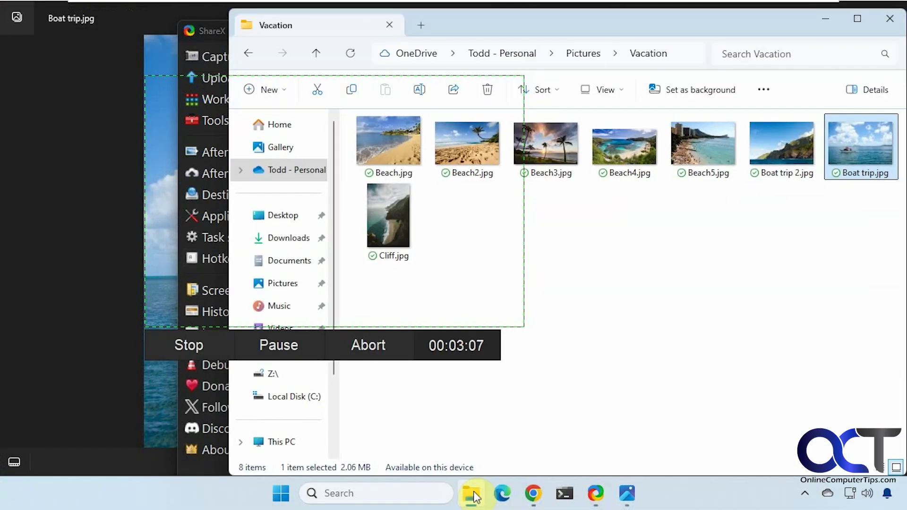
left_click(473, 495)
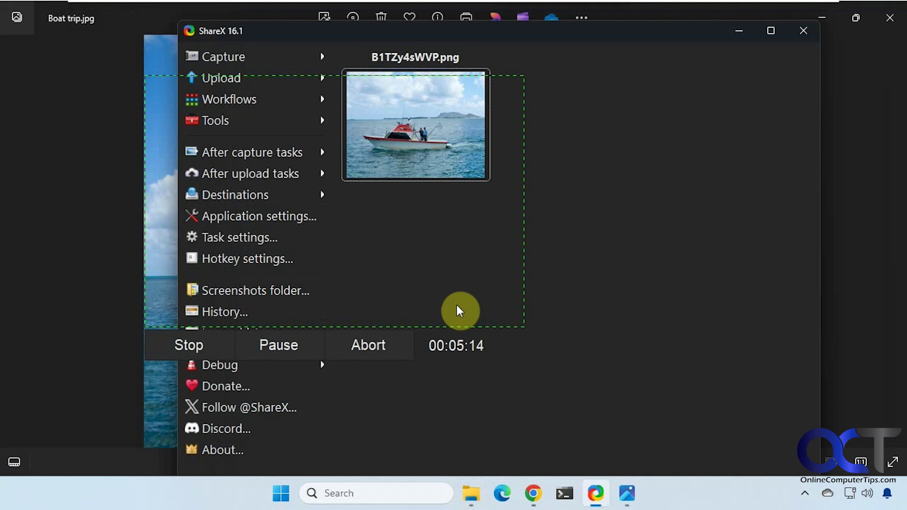
left_click(566, 494)
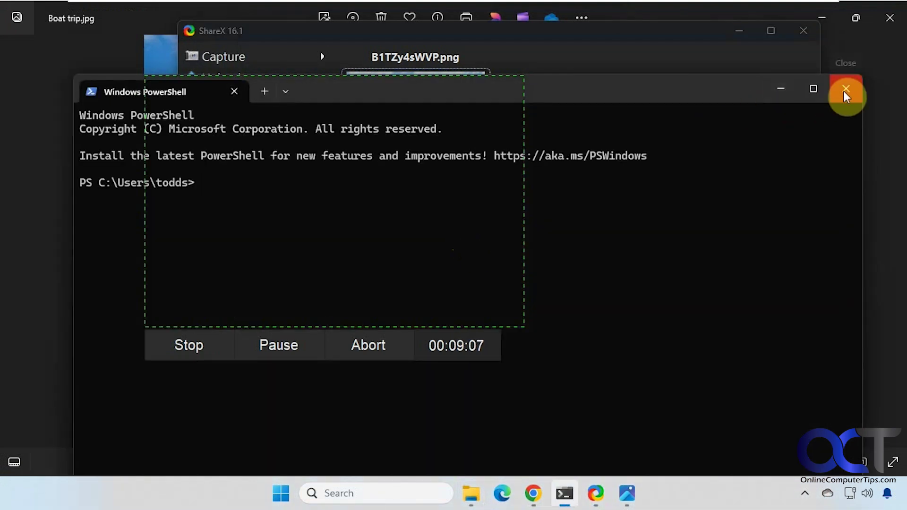
left_click(846, 90)
left_click(209, 340)
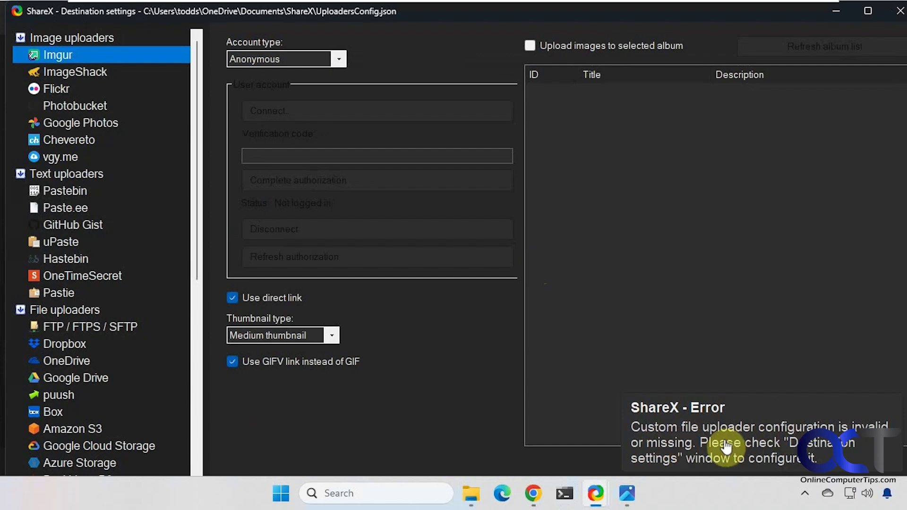
- Play 24bDmxeSlx.mp4 in Media Player, close it, and clear the ShareX task list
left_click(899, 11)
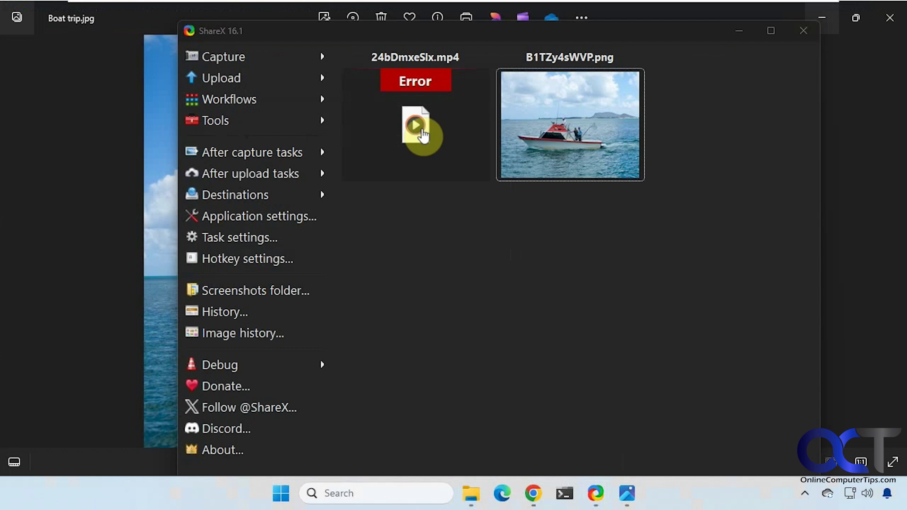
double_click(422, 133)
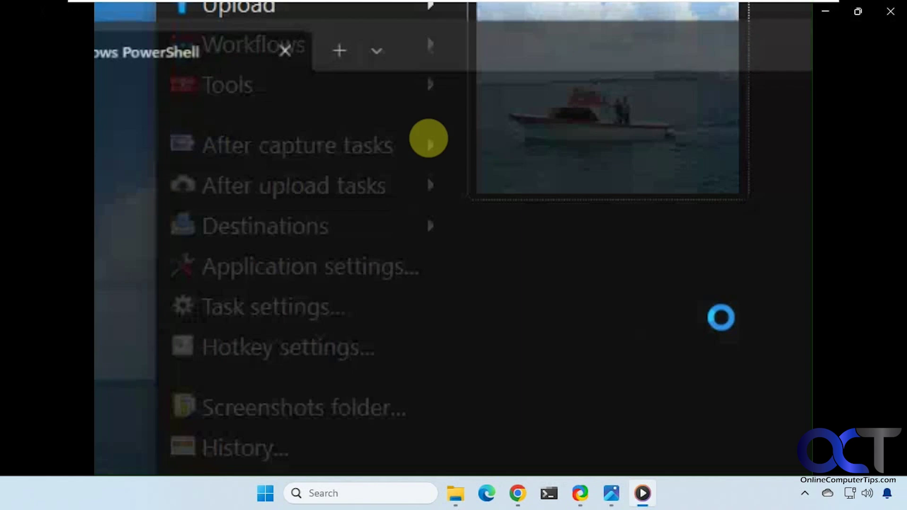
key("Escape")
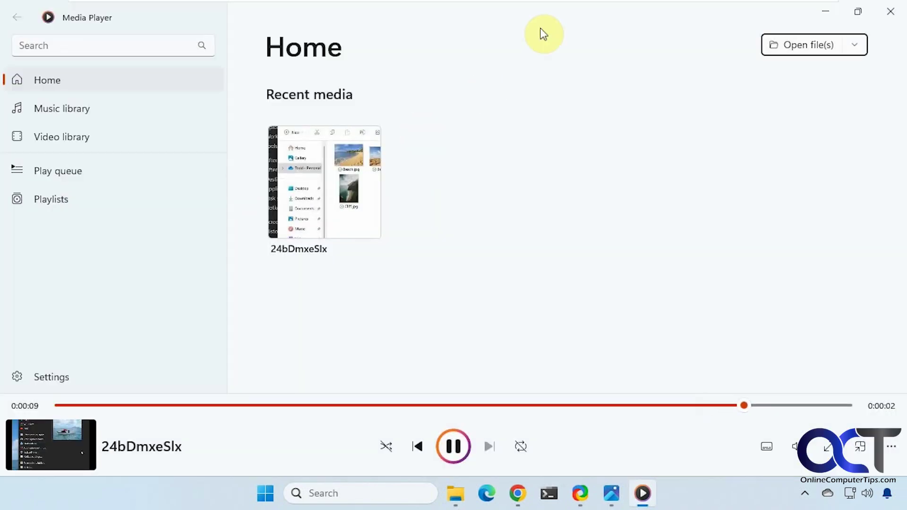
left_click(891, 12)
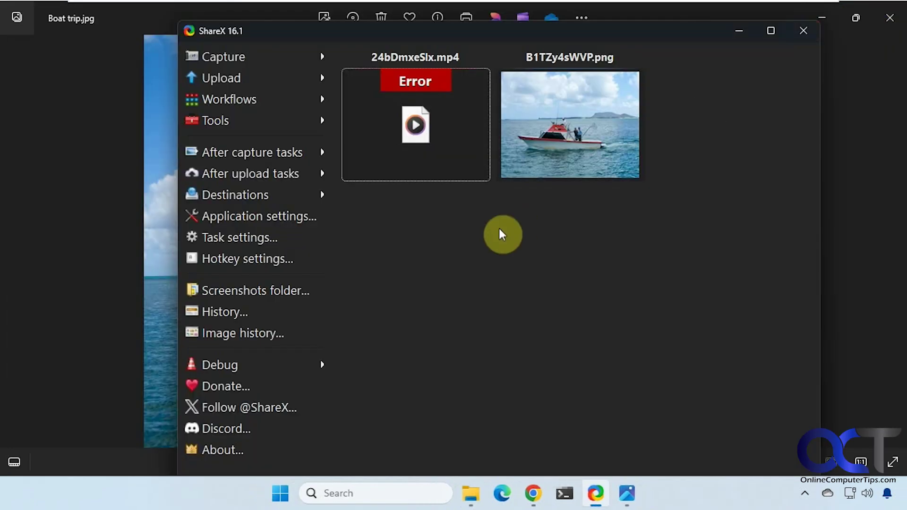
right_click(428, 141)
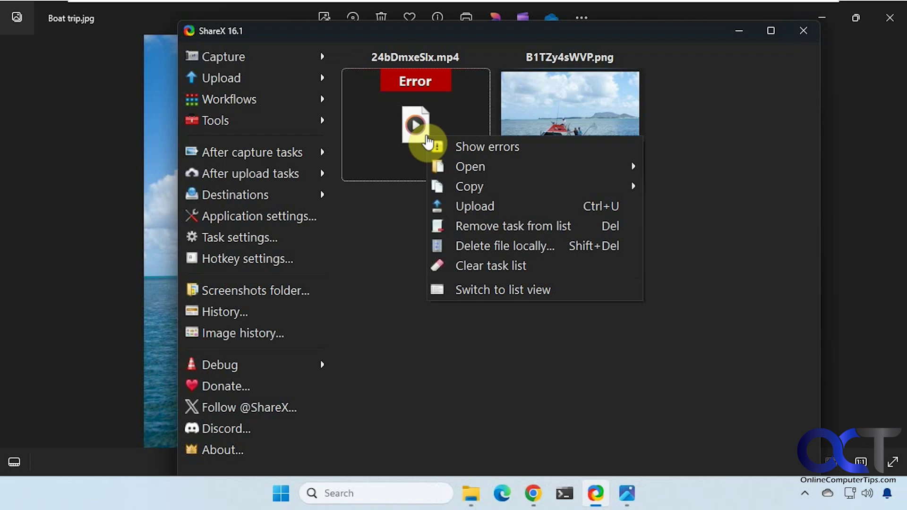
left_click(482, 263)
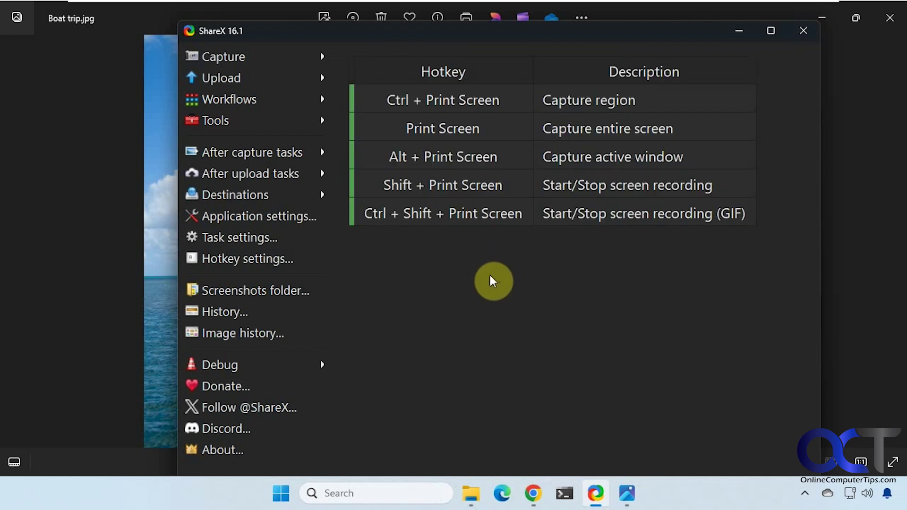
left_click(279, 291)
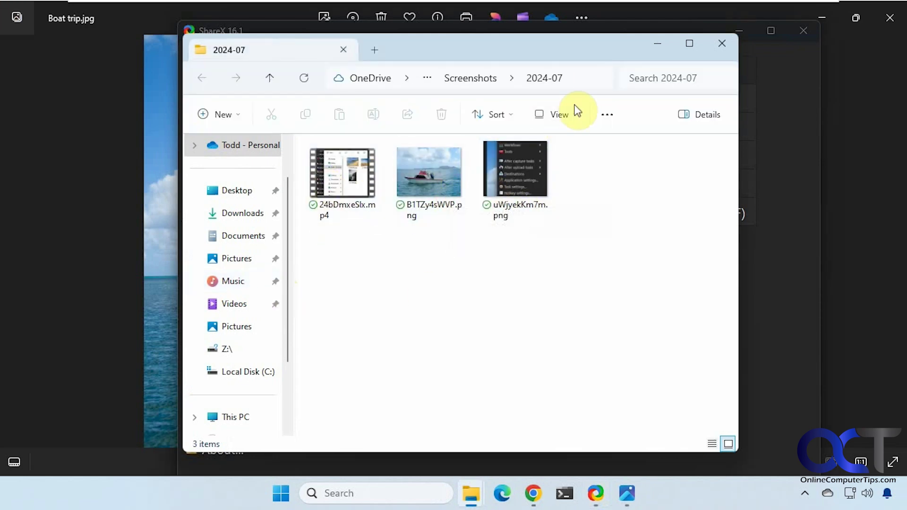
left_click(591, 76)
key("shift+Left")
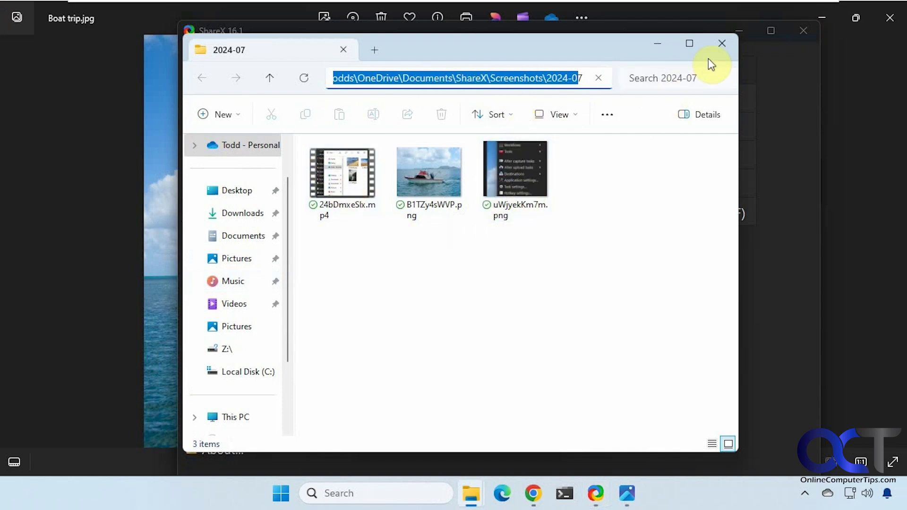
left_click(721, 46)
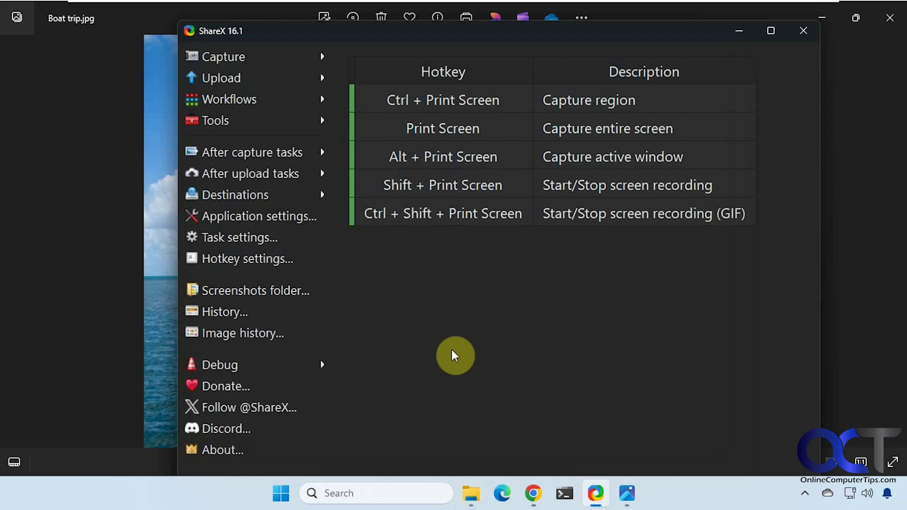